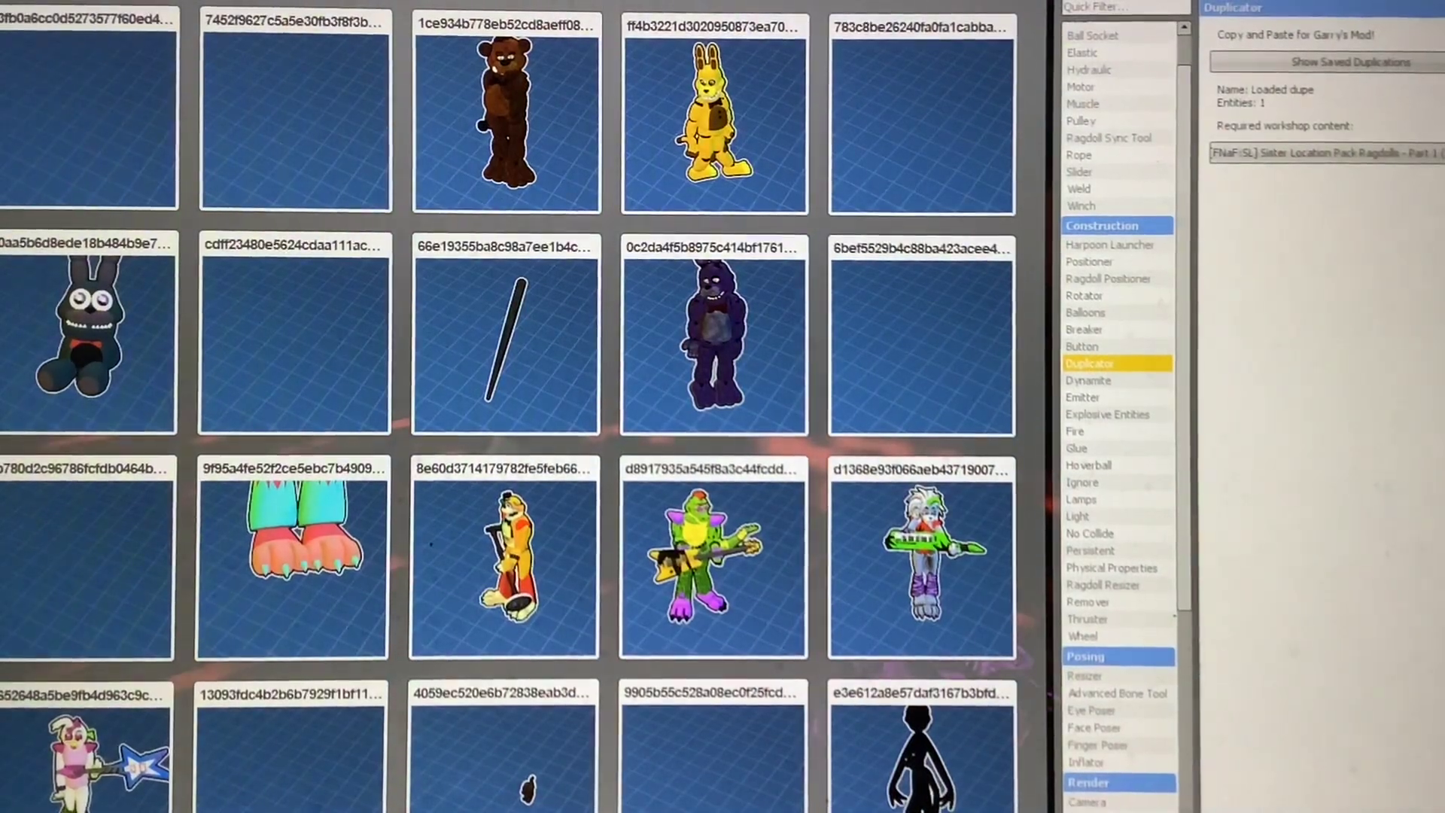
scroll(1118, 452, "down", 3)
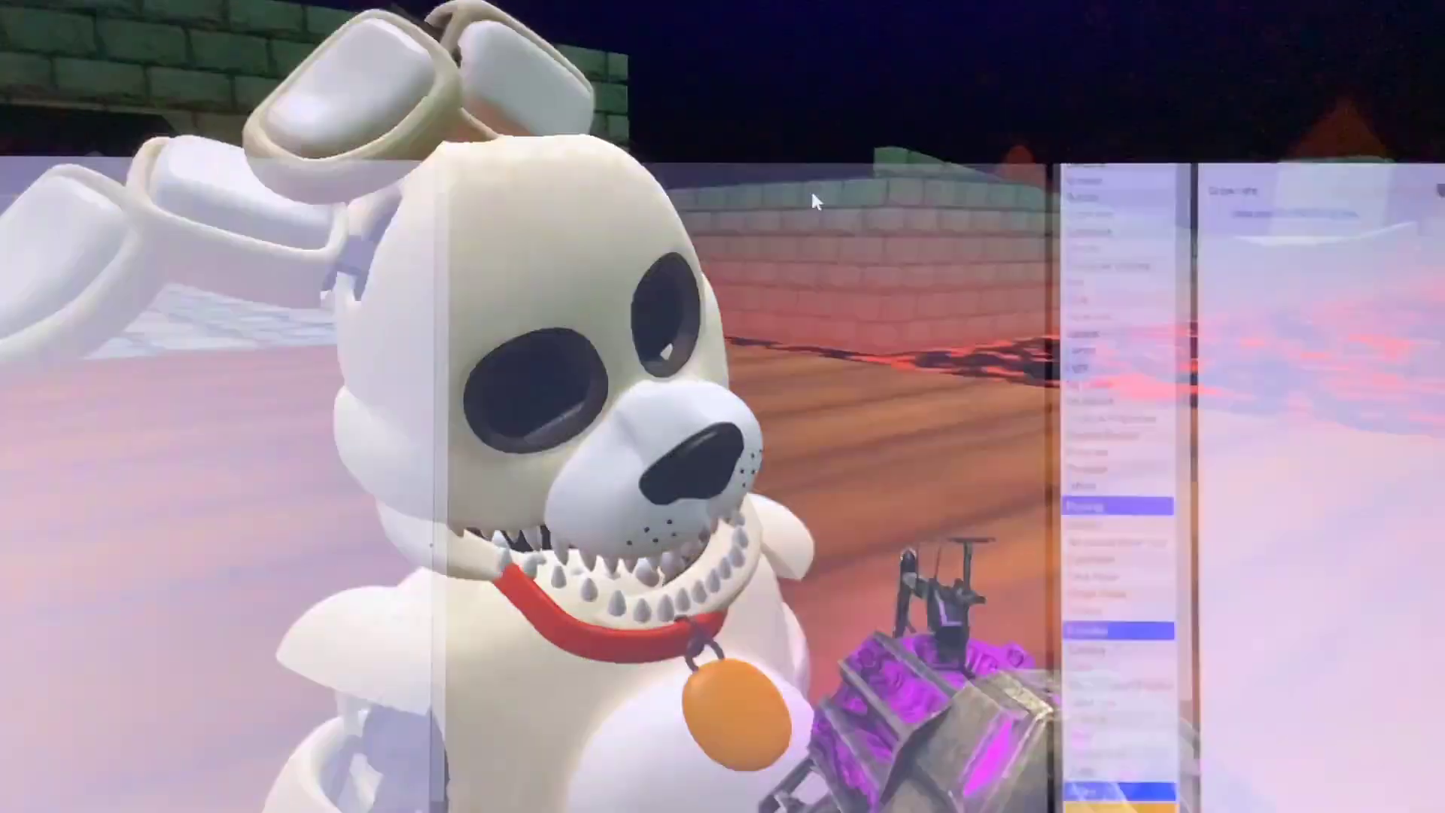
- Select the SubMaterial tool and bring up its material choices for the white dog ragdoll
key("q")
left_click(1140, 744)
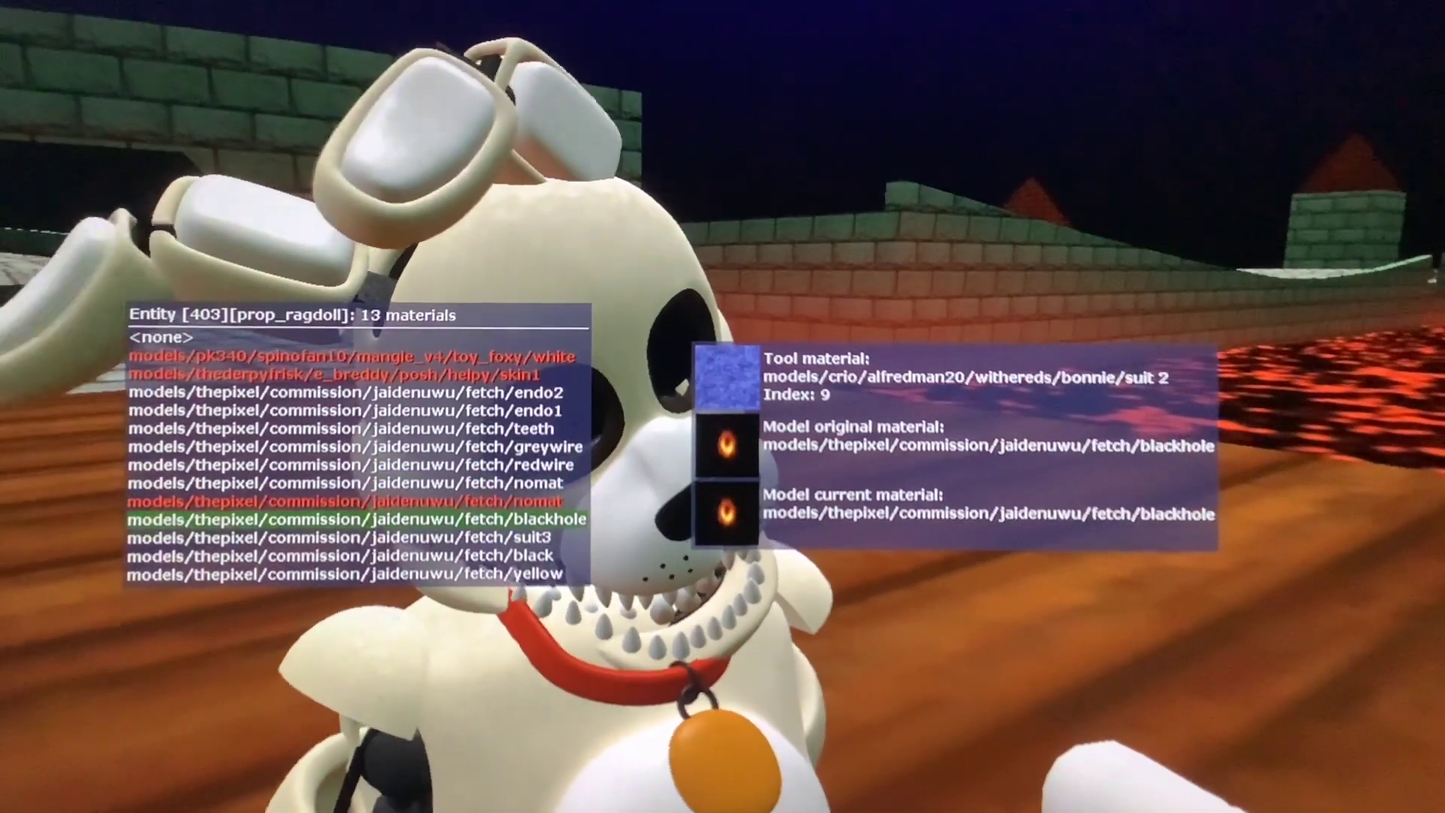
key("c")
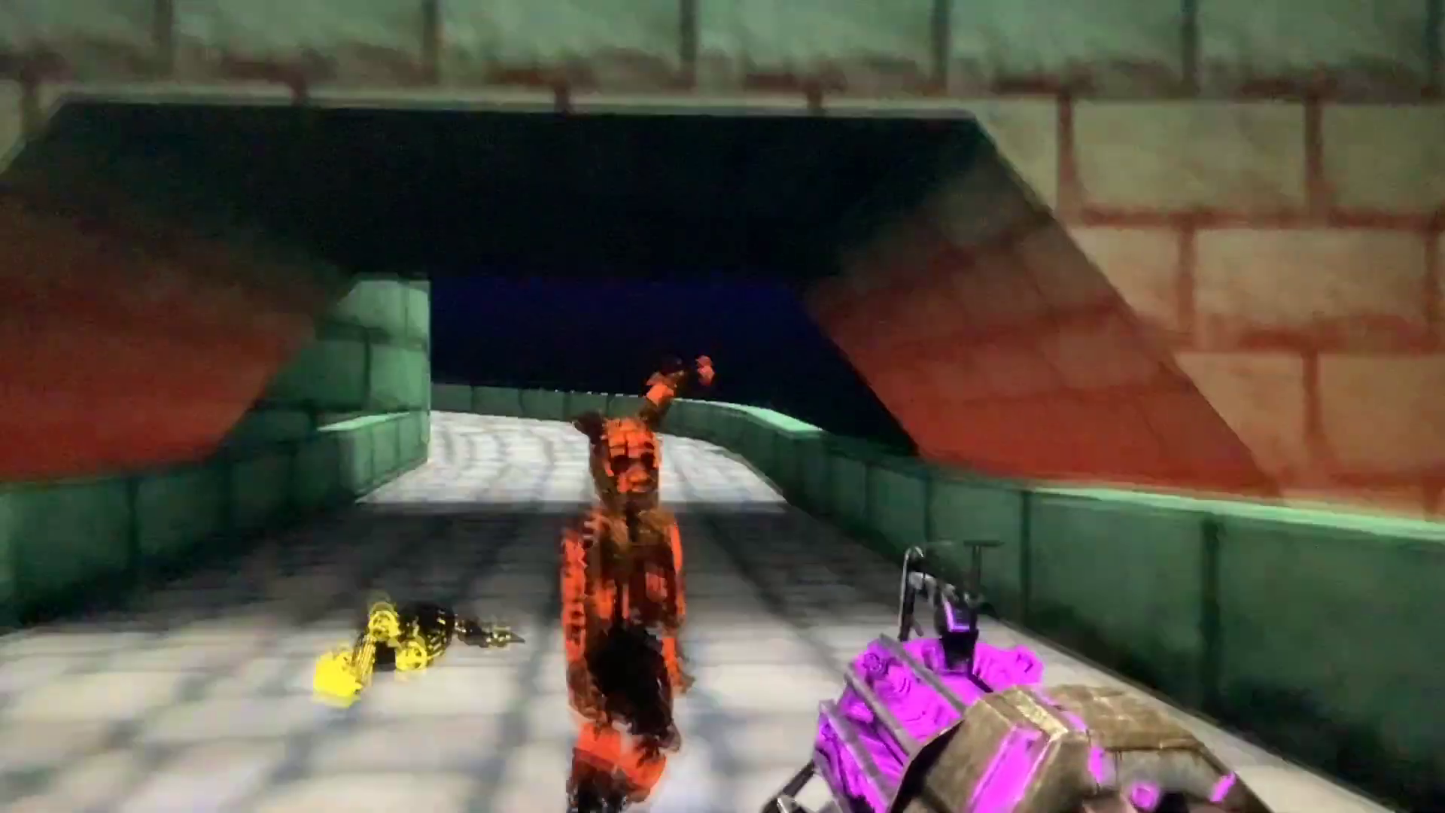
- Equip the flamethrower from the spawn menu and set the rampart scene on fire
key("q")
left_click(777, 62)
key("q")
key("q")
left_click_drag(723, 406, 723, 407)
scroll(724, 407, "down", 1)
- Switch to the Physics Gun and fling the purple animatronic ragdoll toward the wall
key("w")
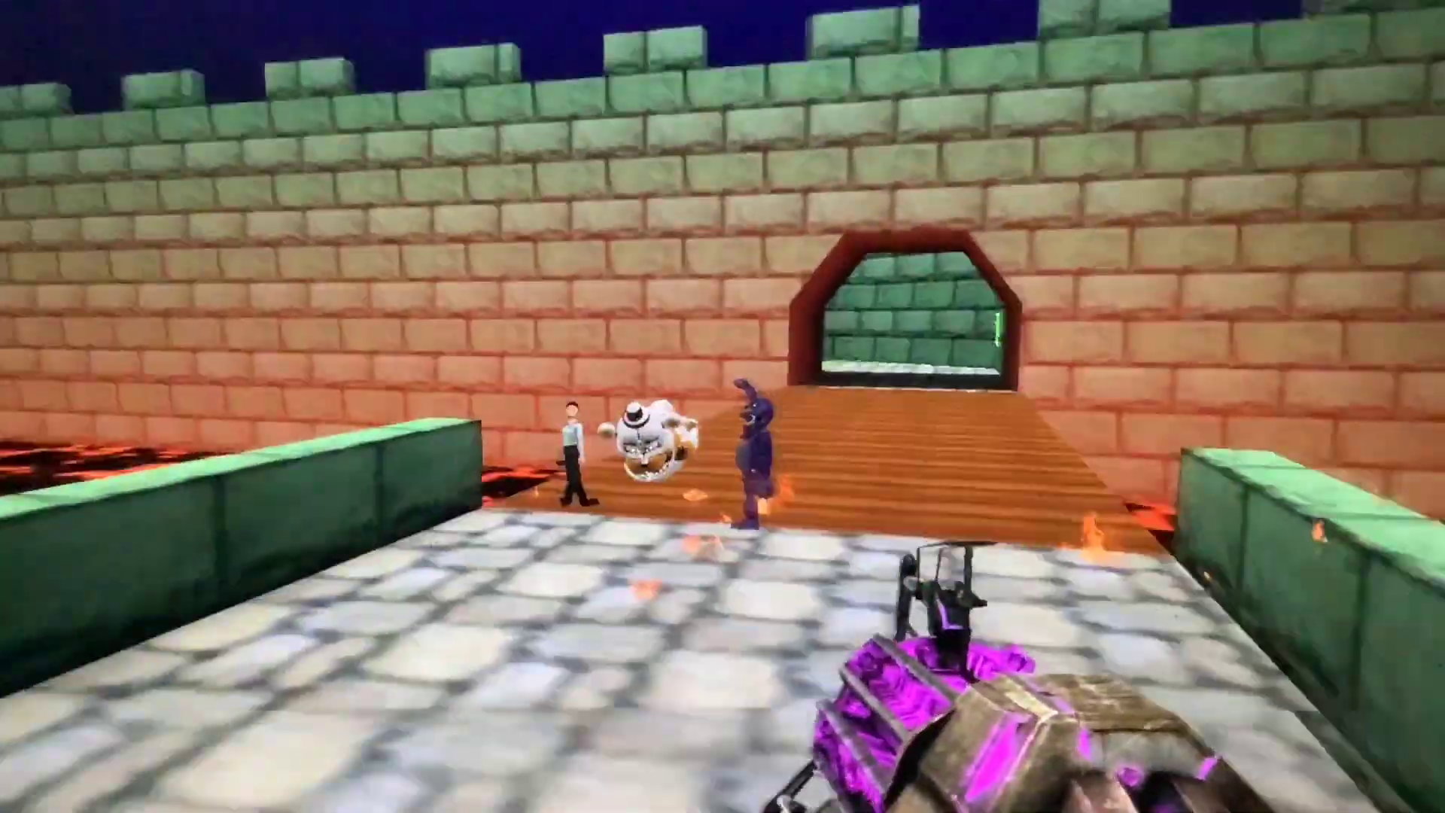
left_click_drag(745, 452, 452, 452)
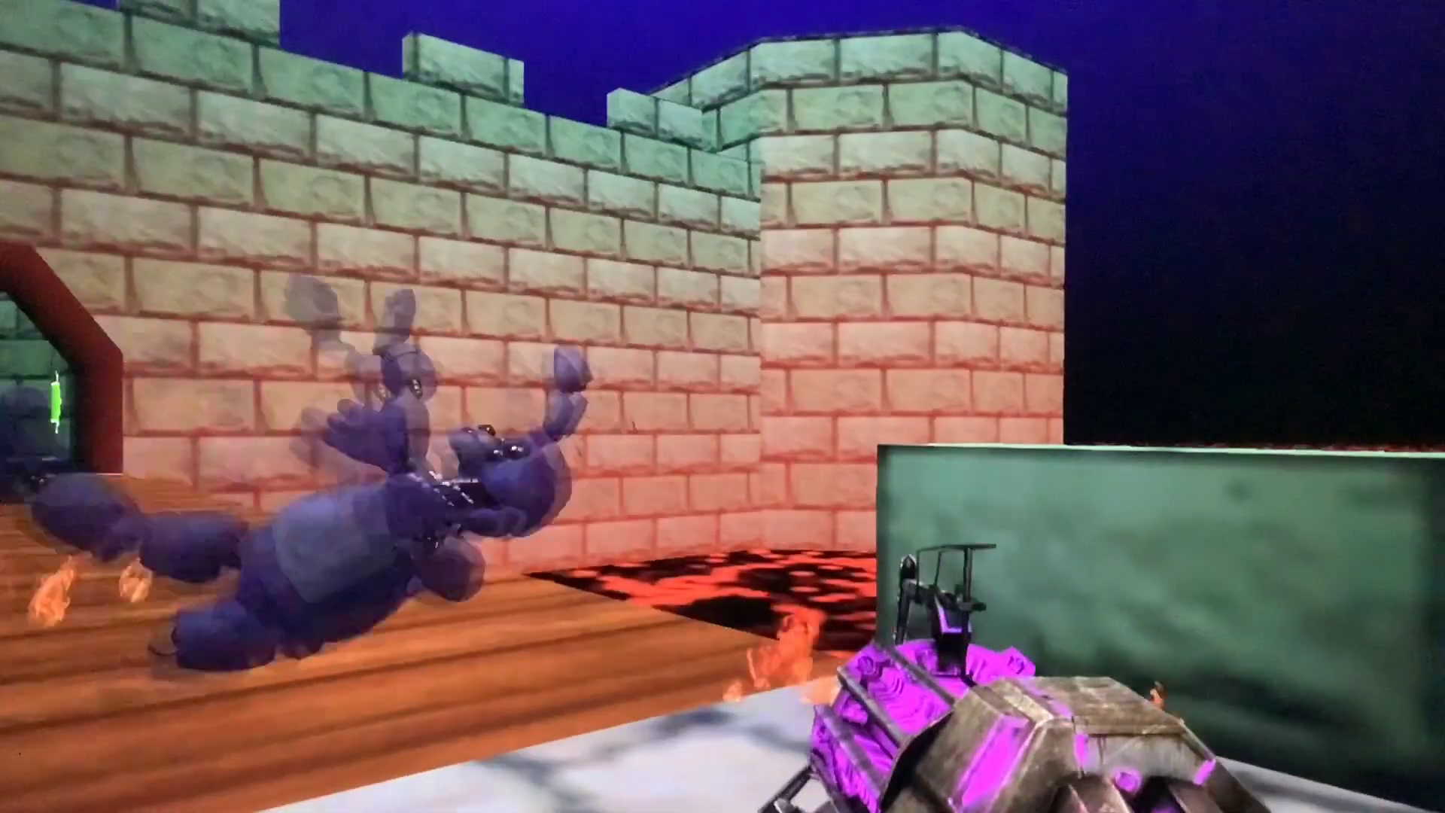
left_click_drag(723, 406, 451, 407)
key("w")
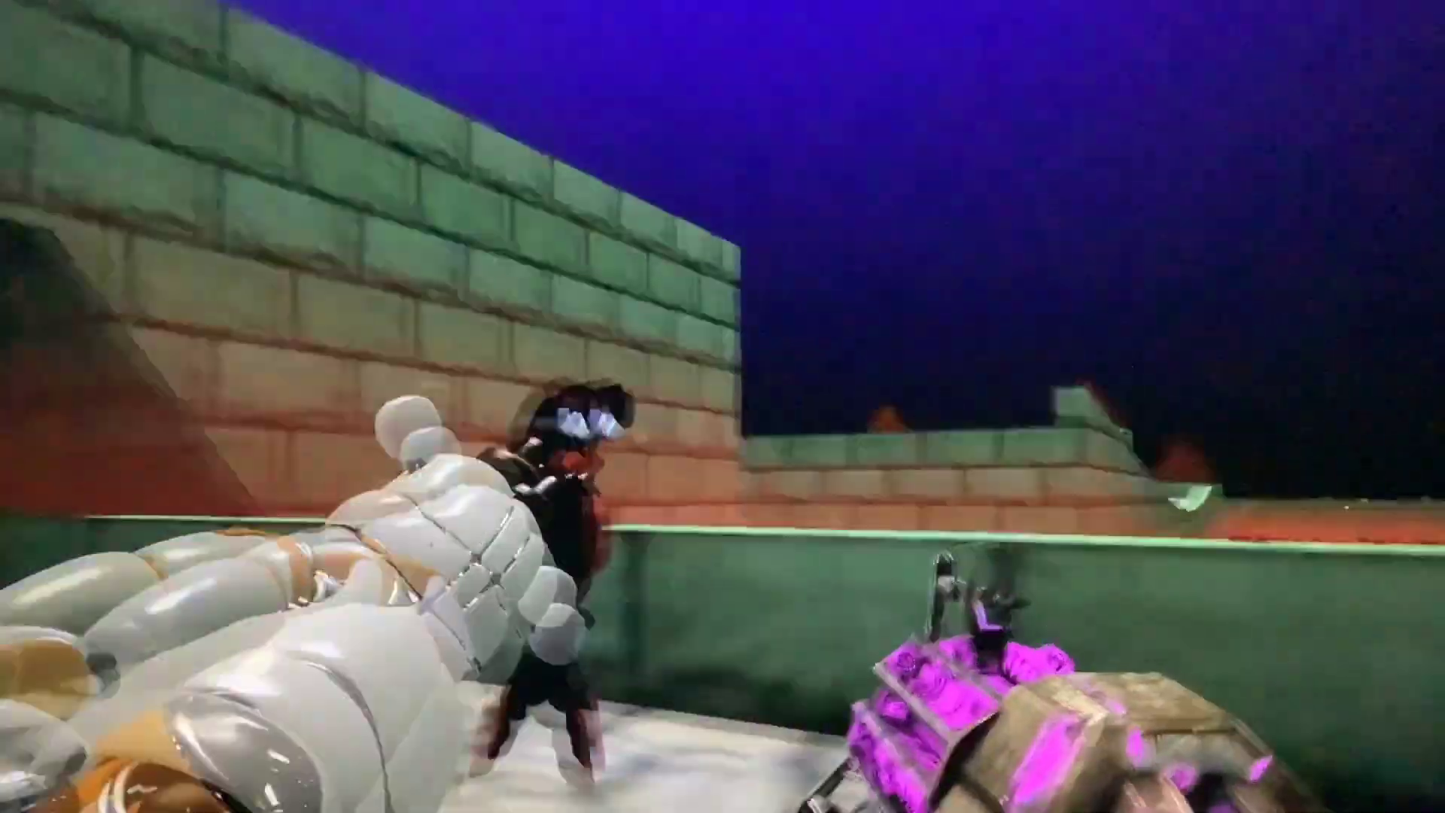
key("w")
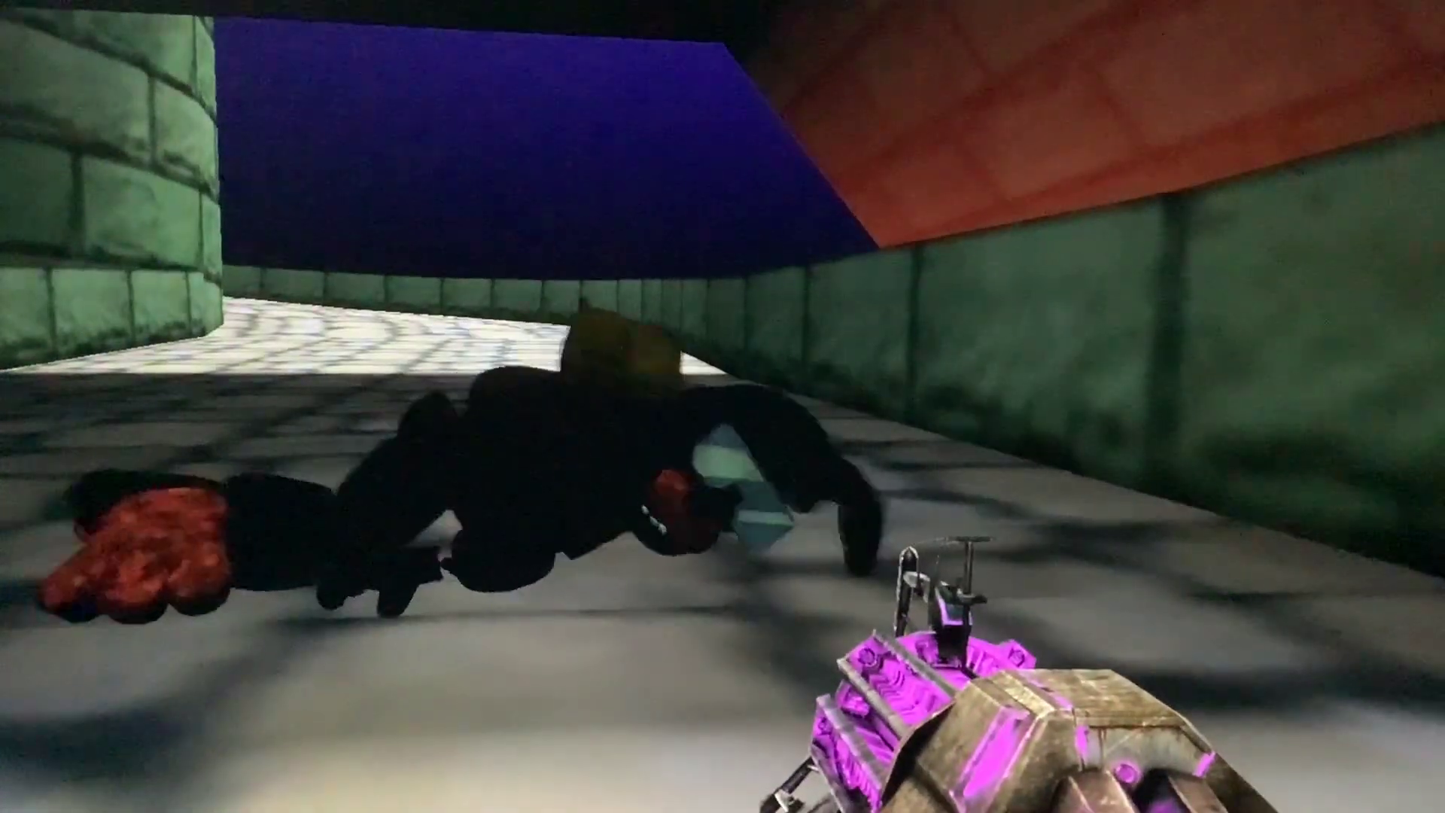
- Lift the dark ragdoll into the air and hurl it, burning, into the other animatronics
left_click_drag(722, 407, 724, 282)
left_click_drag(722, 406, 452, 407)
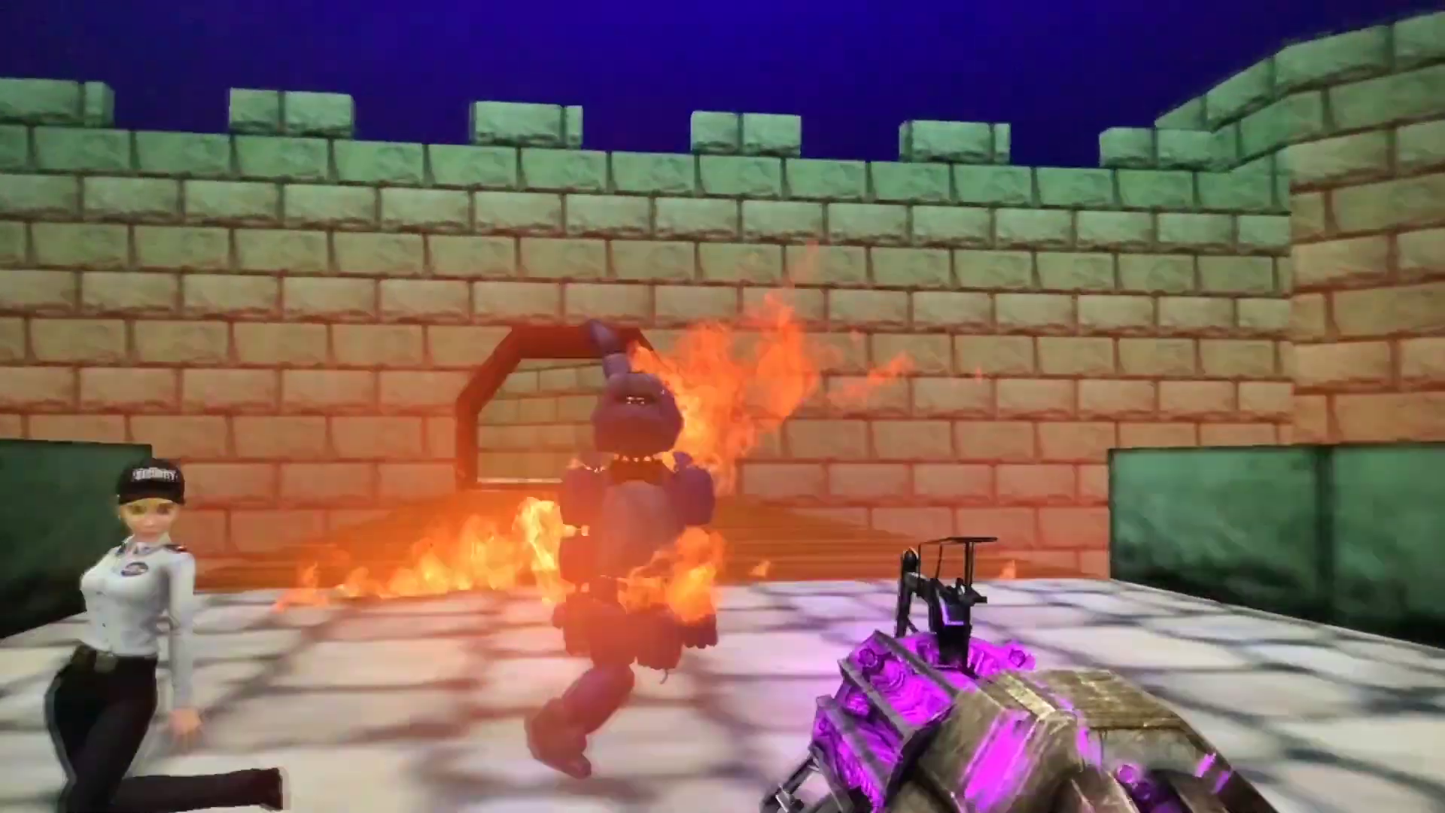
left_click_drag(724, 406, 904, 339)
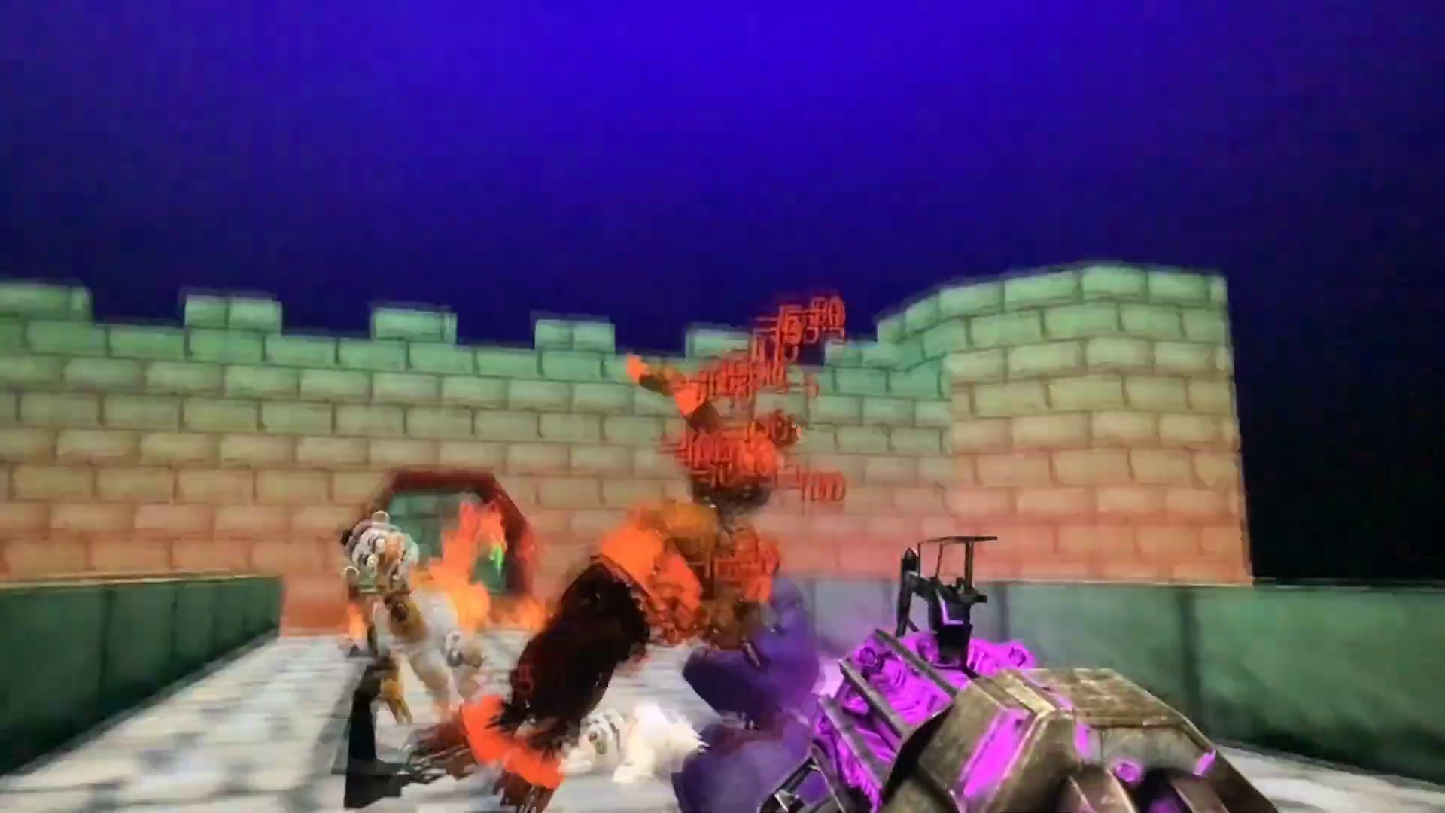